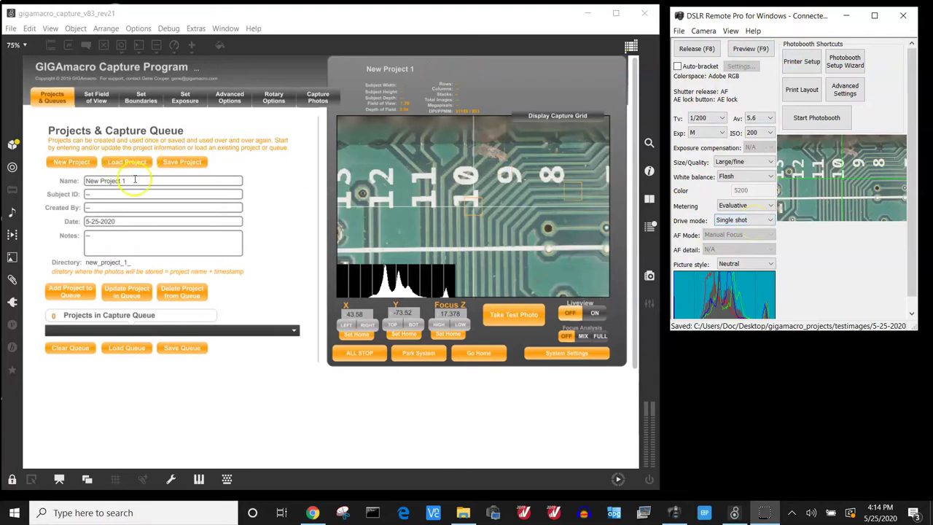
Replace the project name with 'demo project', giving directory demo_project_
drag(135, 179, 70, 176)
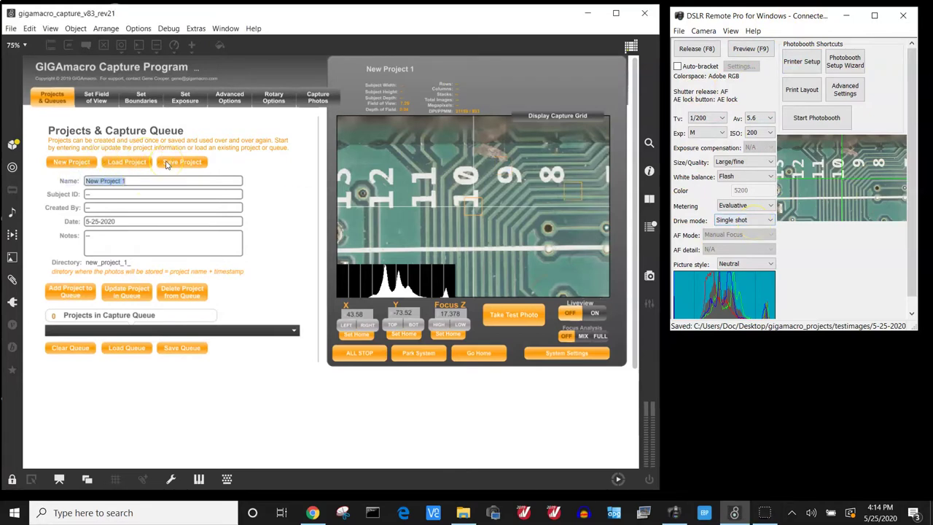
text(t)
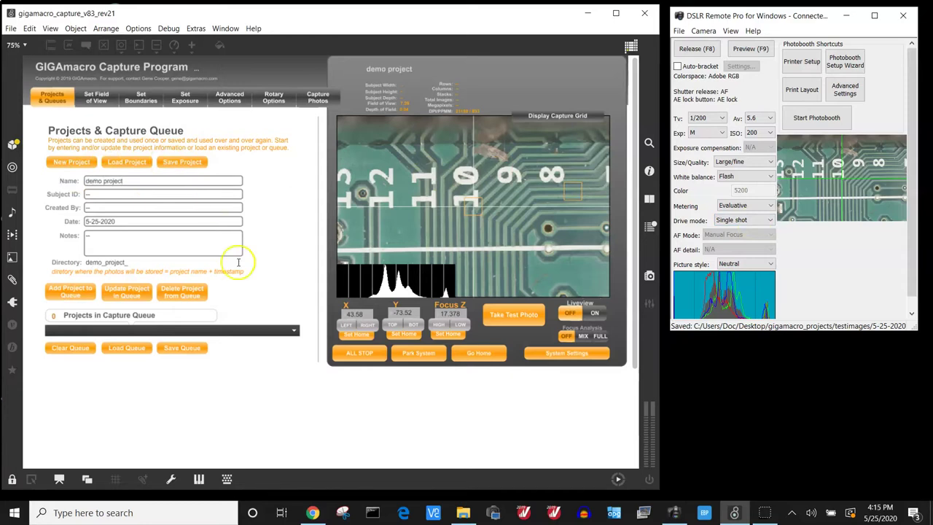
Choose the CanonT5i camera and CanonMPE65mm1x lens presets, giving a 22.50 × 15.00 field of view
click(97, 98)
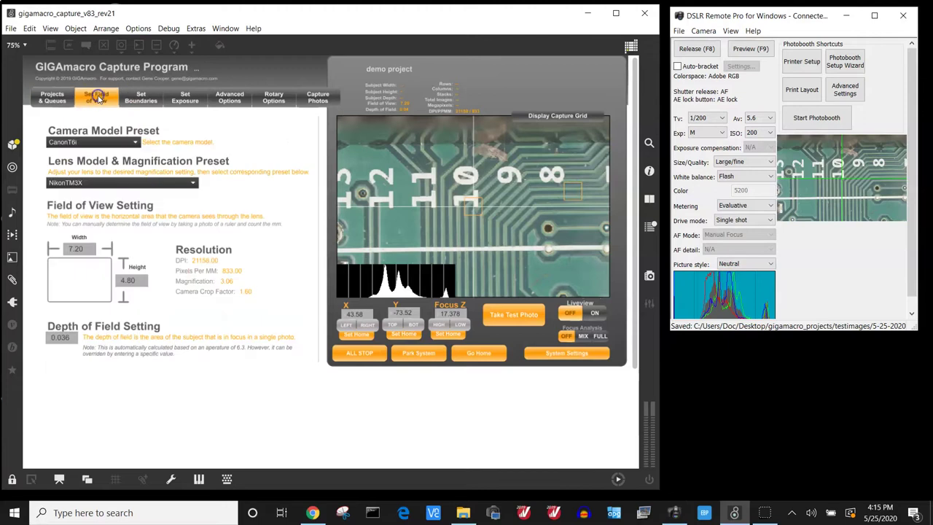
click(117, 142)
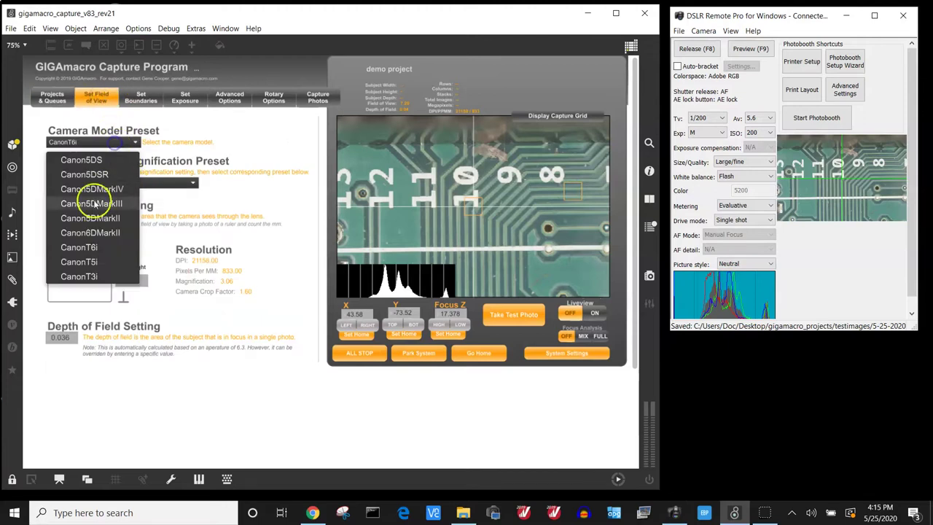
click(100, 263)
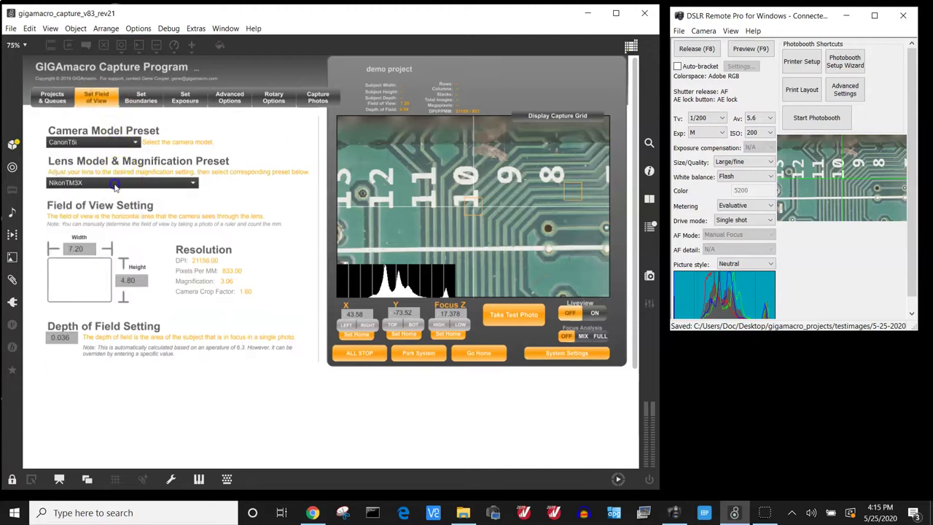
click(114, 183)
click(149, 334)
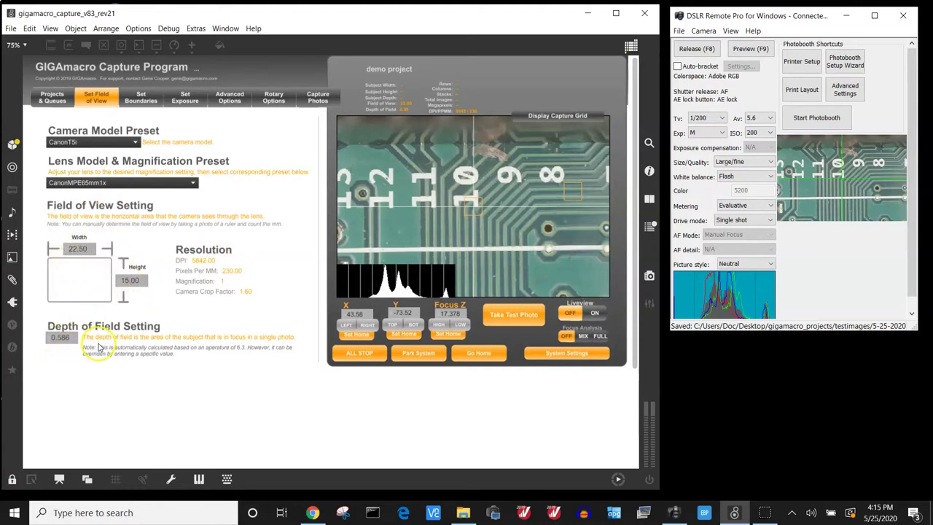
click(144, 97)
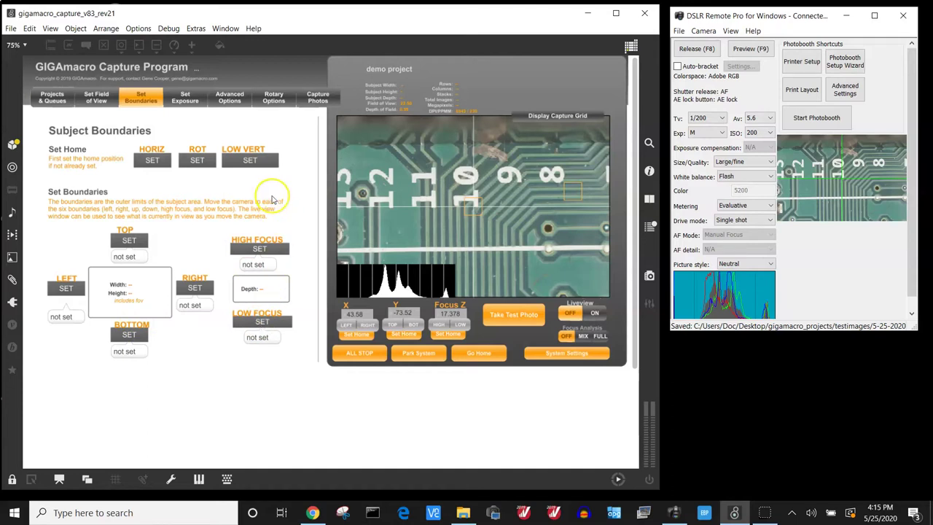
Turn on live view, jog to the board's left edge and set the left boundary at 8.03
click(597, 314)
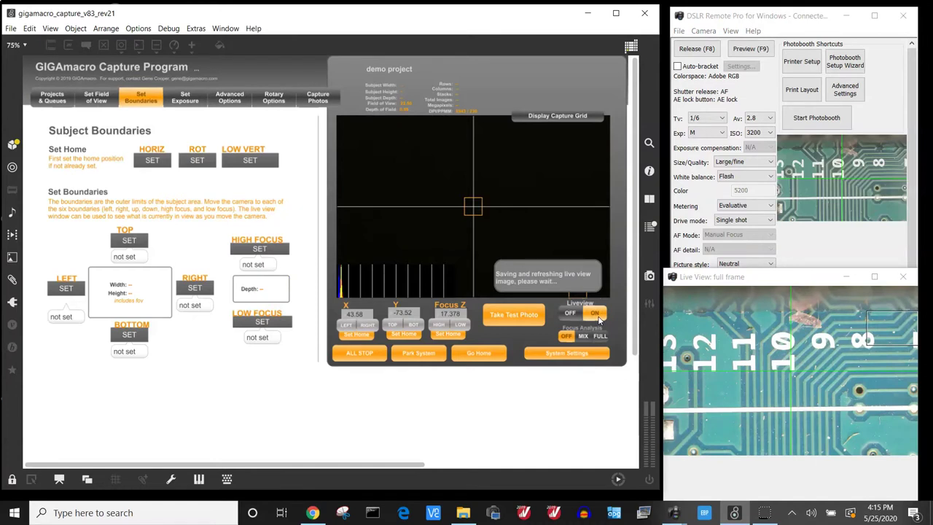
click(349, 325)
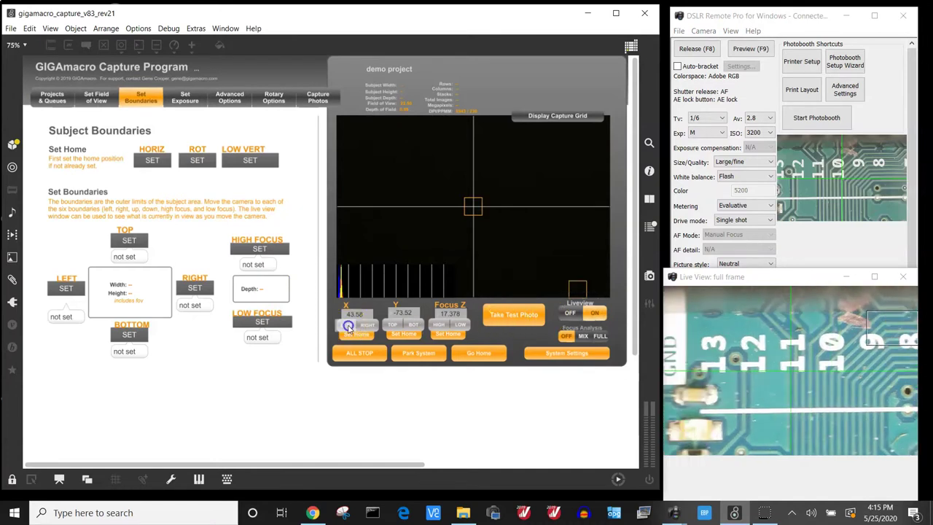
click(348, 326)
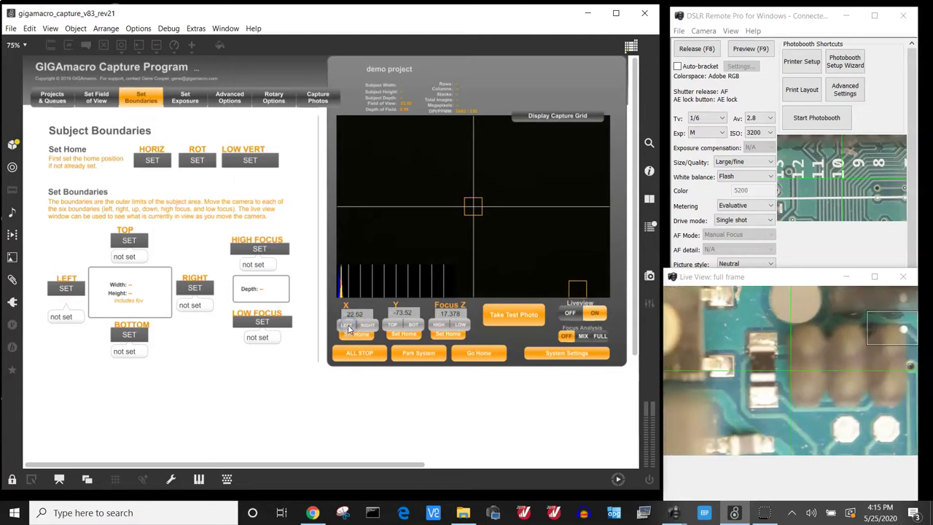
click(348, 325)
click(348, 325)
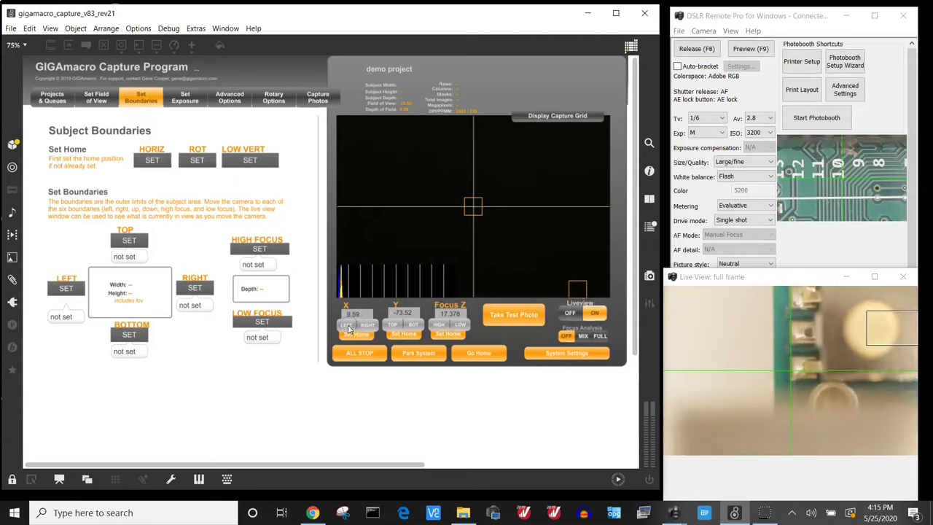
click(349, 326)
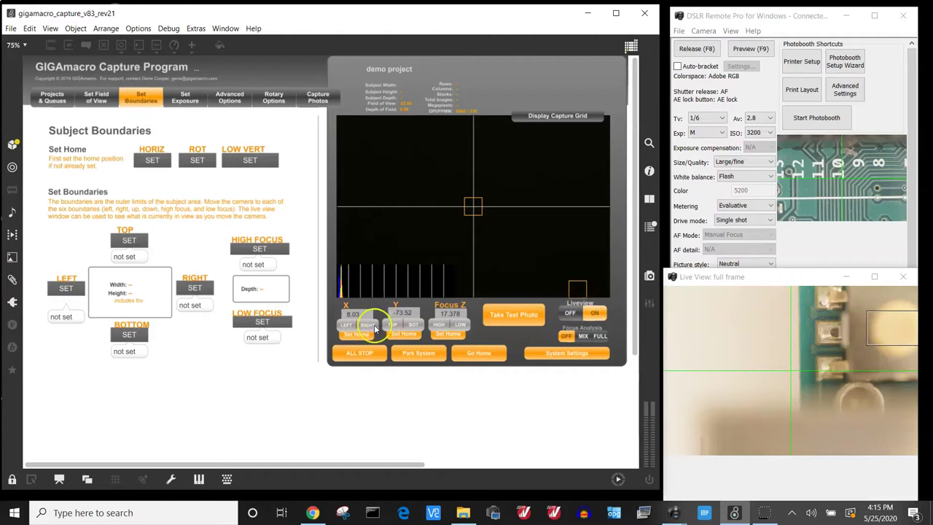
click(66, 288)
click(357, 294)
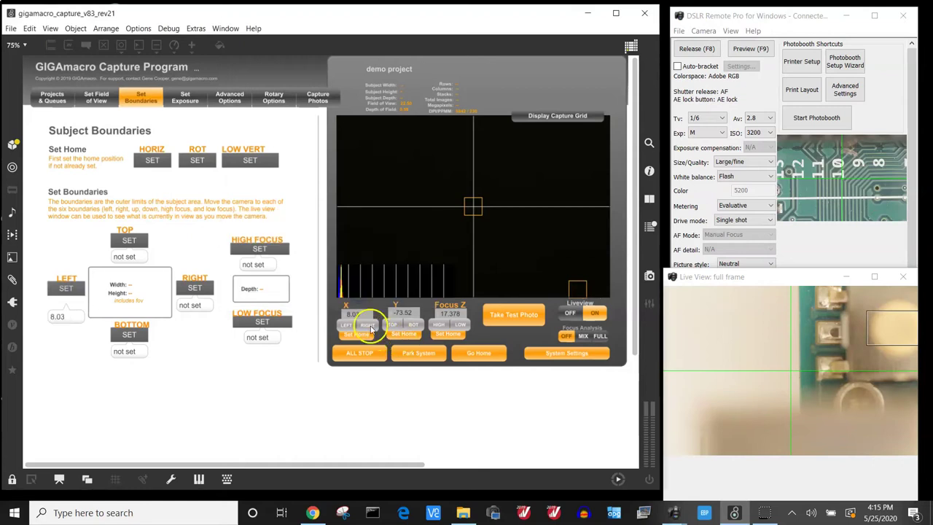
Set the right boundary at 103.97 and the top boundary at -78.77
click(369, 326)
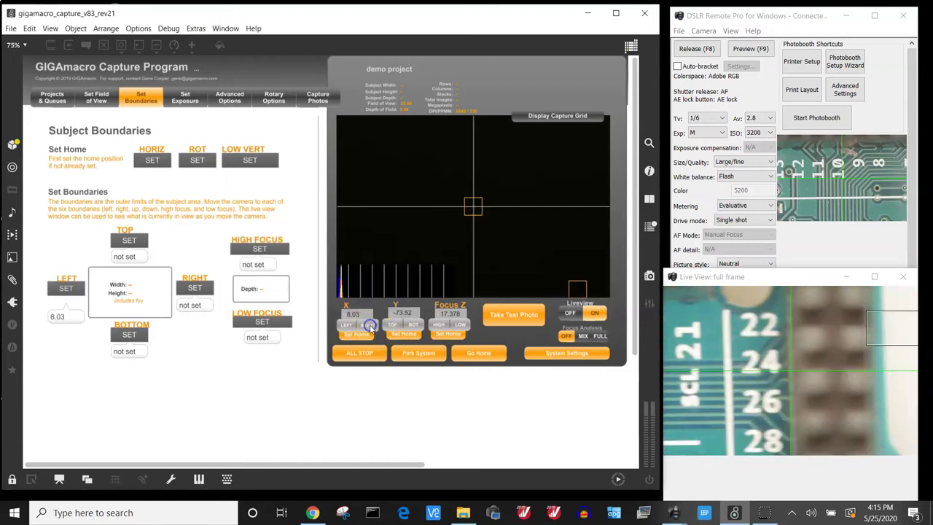
click(195, 287)
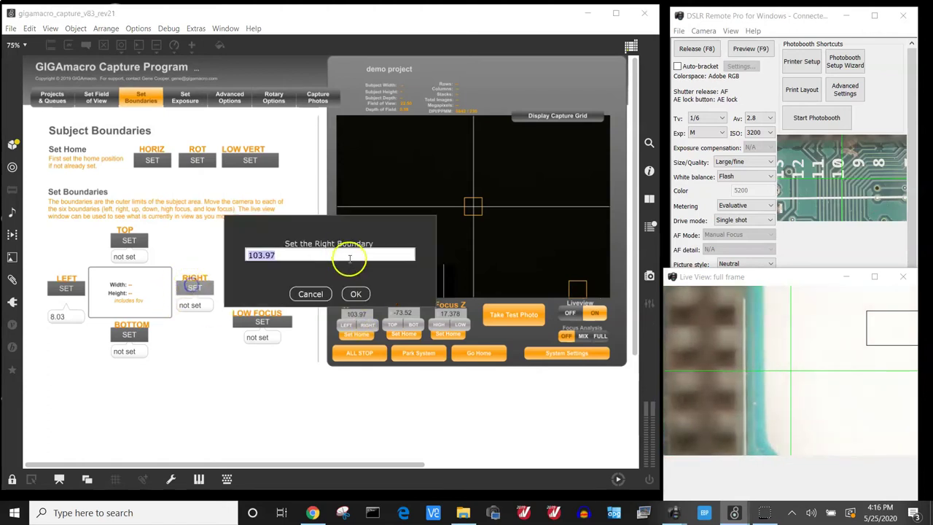
click(355, 294)
click(392, 326)
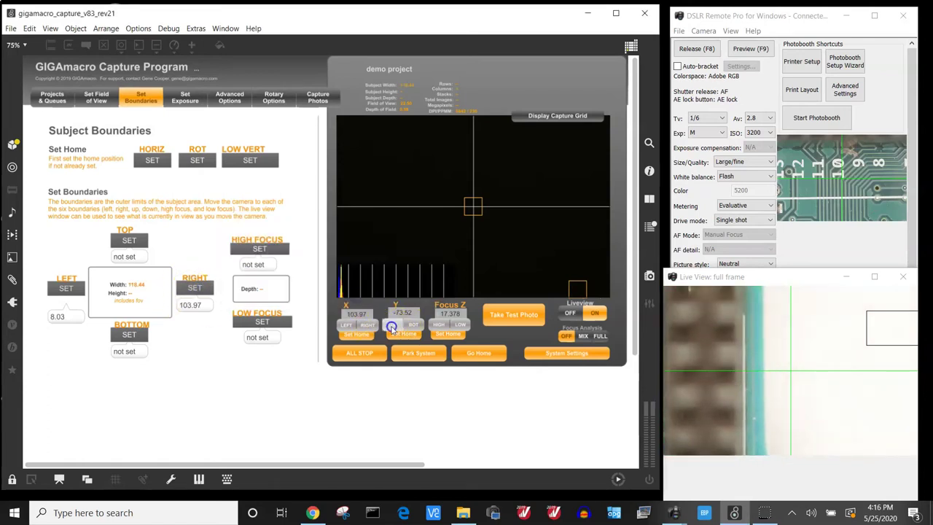
click(345, 325)
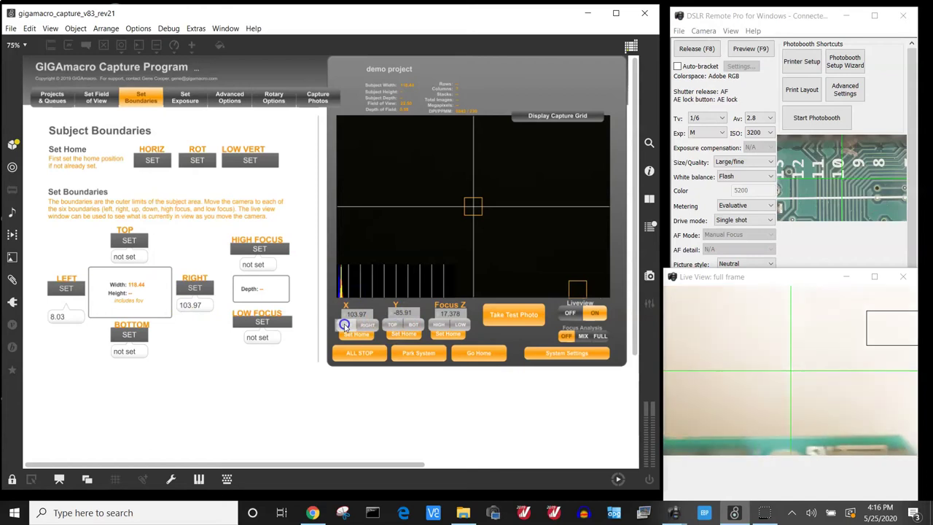
click(414, 327)
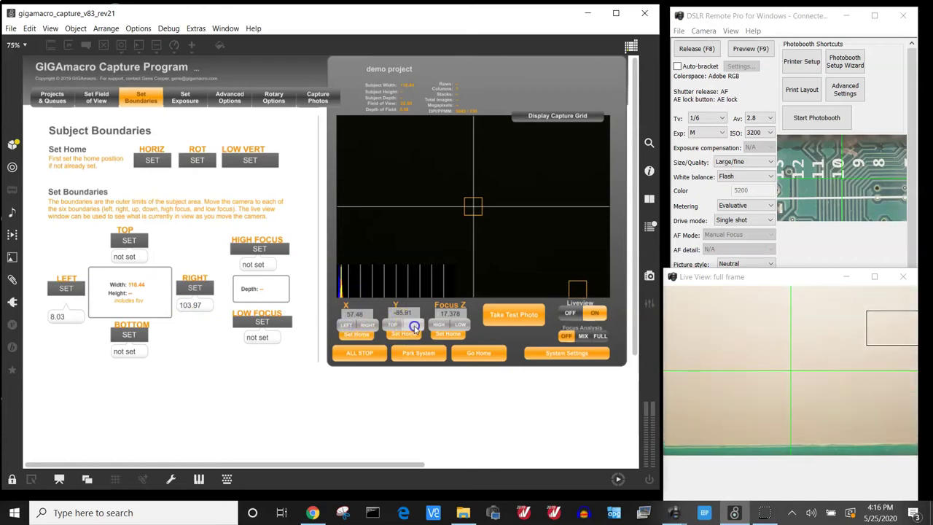
click(138, 239)
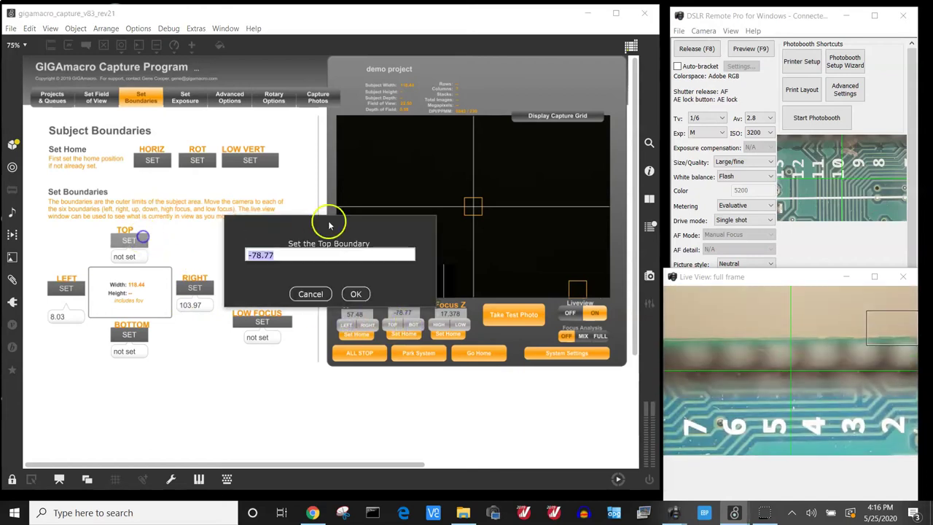
click(355, 293)
Jog down to the A0 pins and set the bottom boundary at -33.44
click(415, 325)
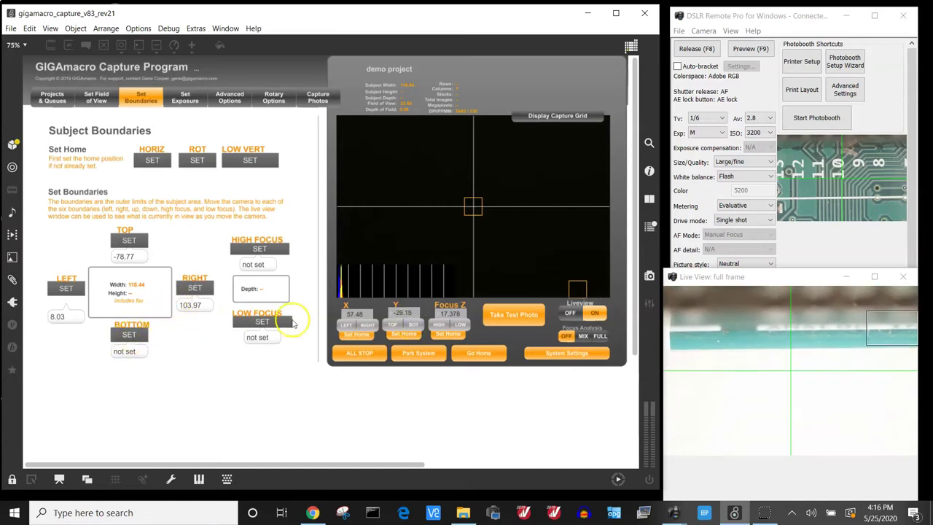
click(394, 324)
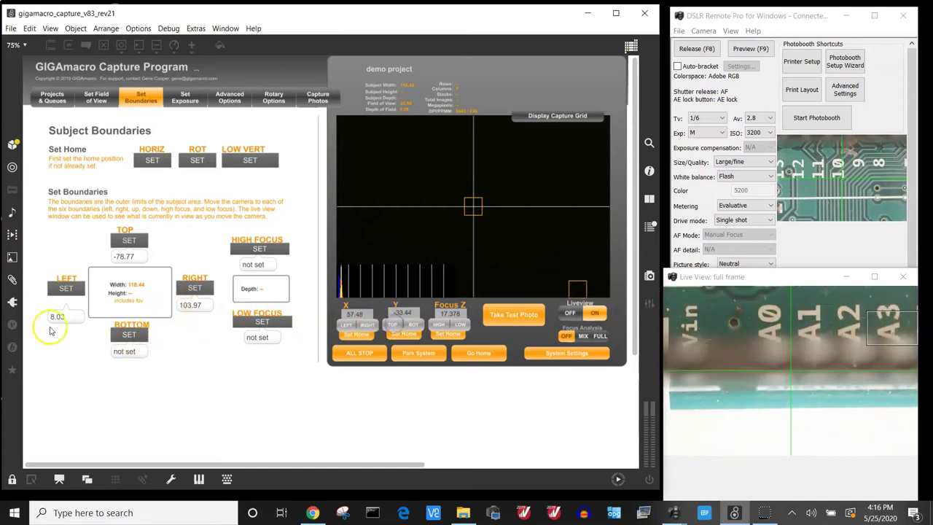
click(122, 334)
click(358, 295)
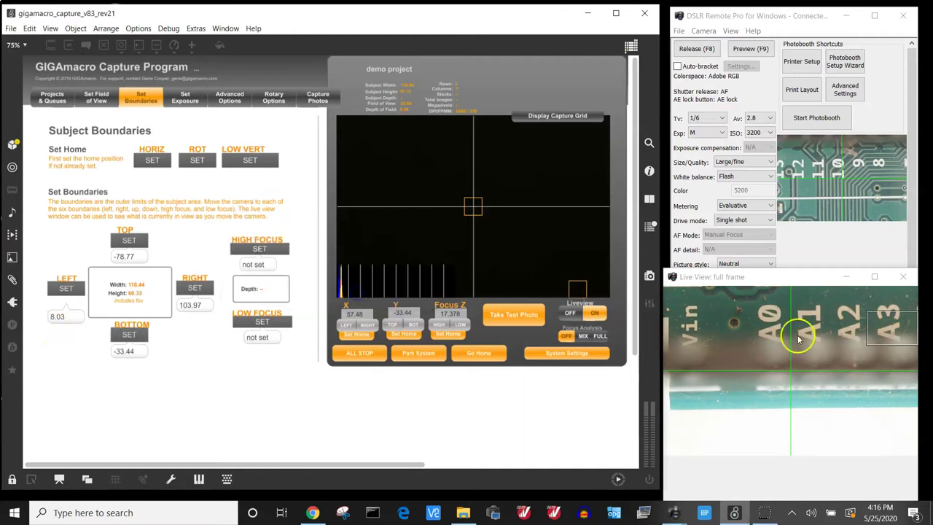
click(588, 282)
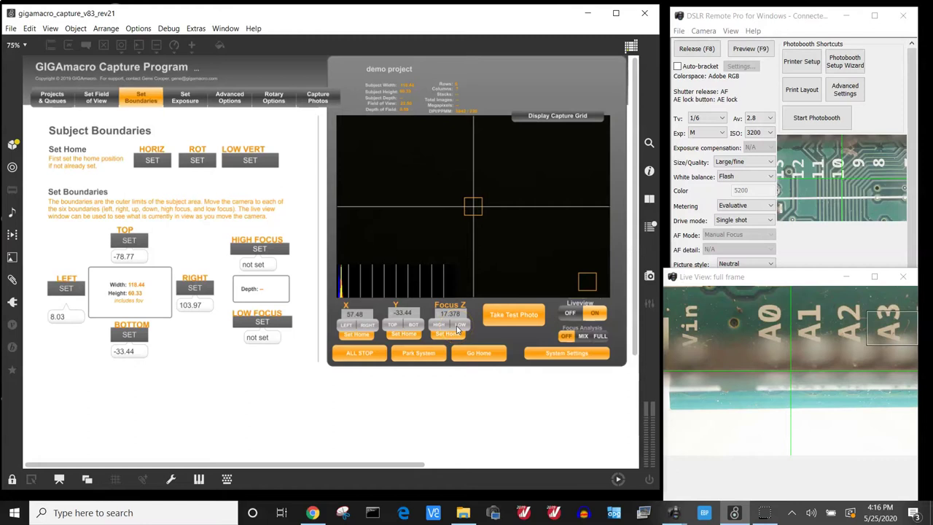
Raise the focus and set the high focus limit at 26.777
click(446, 326)
click(441, 326)
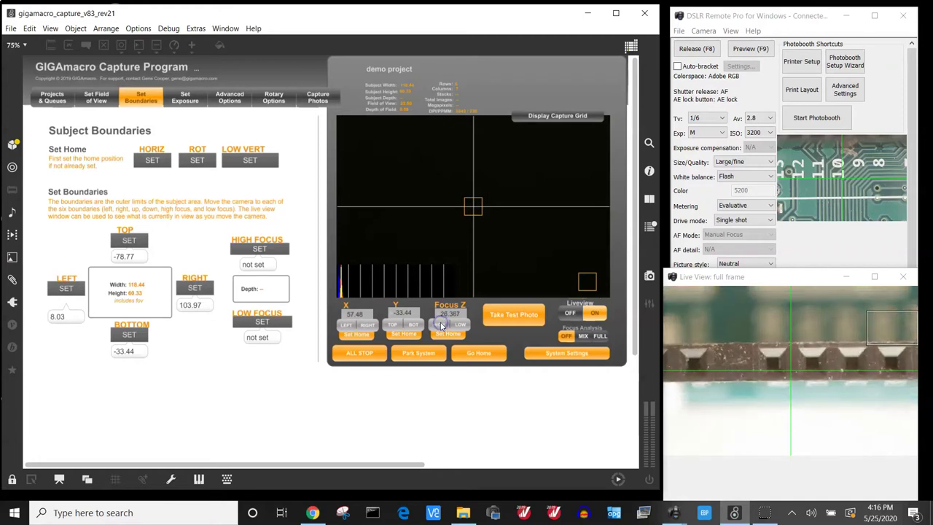
click(259, 249)
click(363, 292)
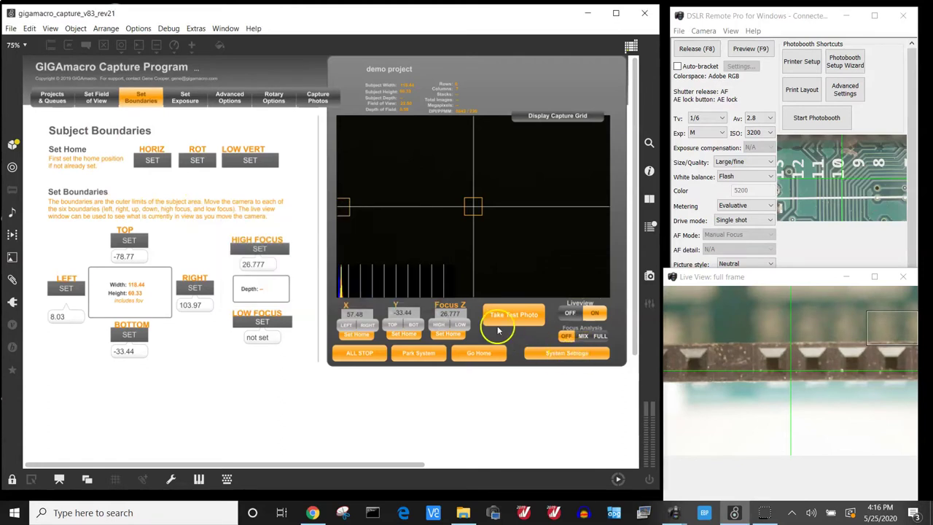
Lower the focus toward the board and set the low focus boundary at 17.073
click(456, 325)
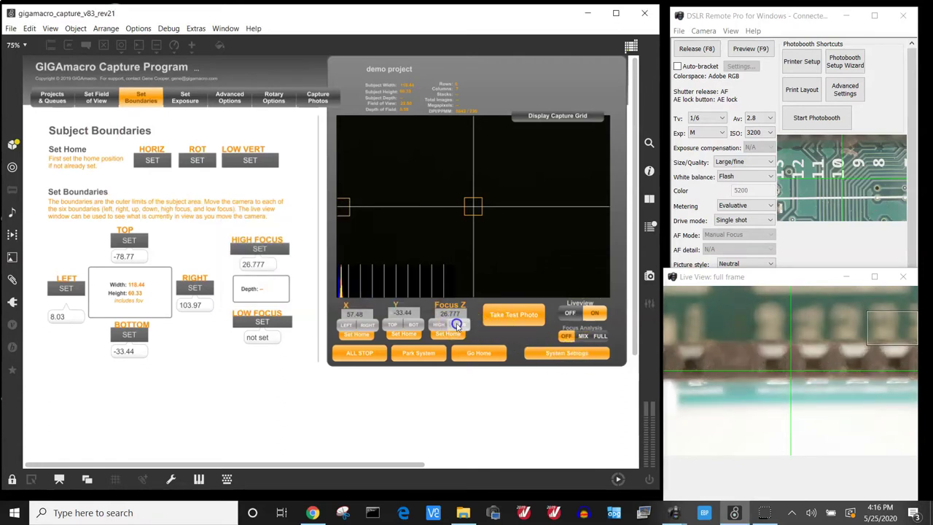
click(461, 328)
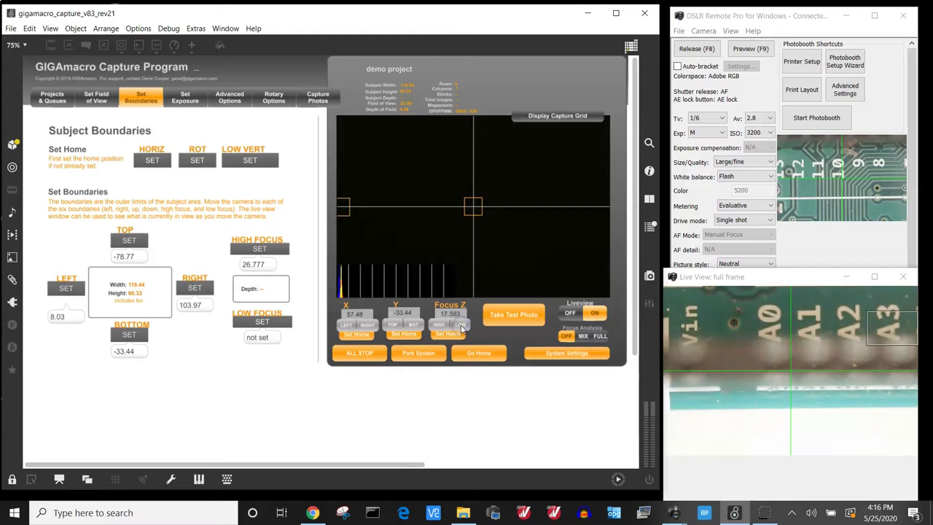
click(461, 328)
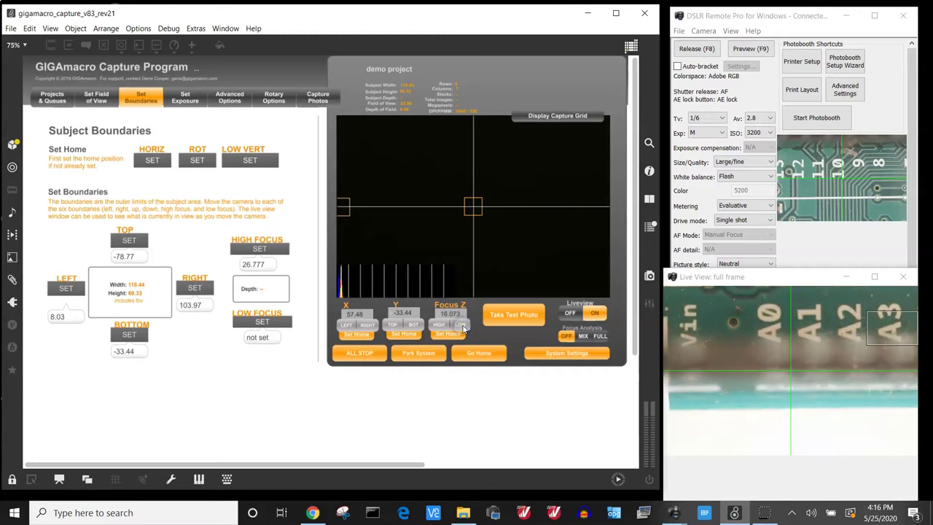
click(396, 325)
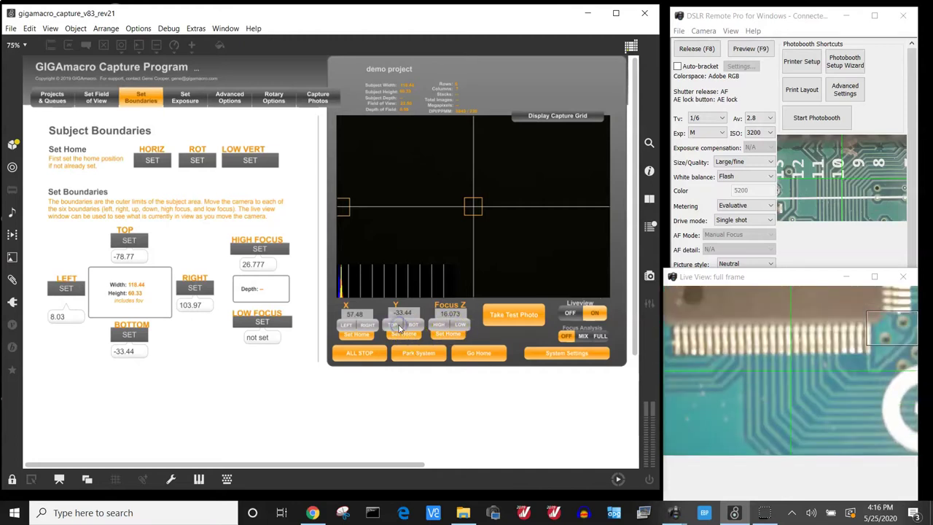
click(462, 327)
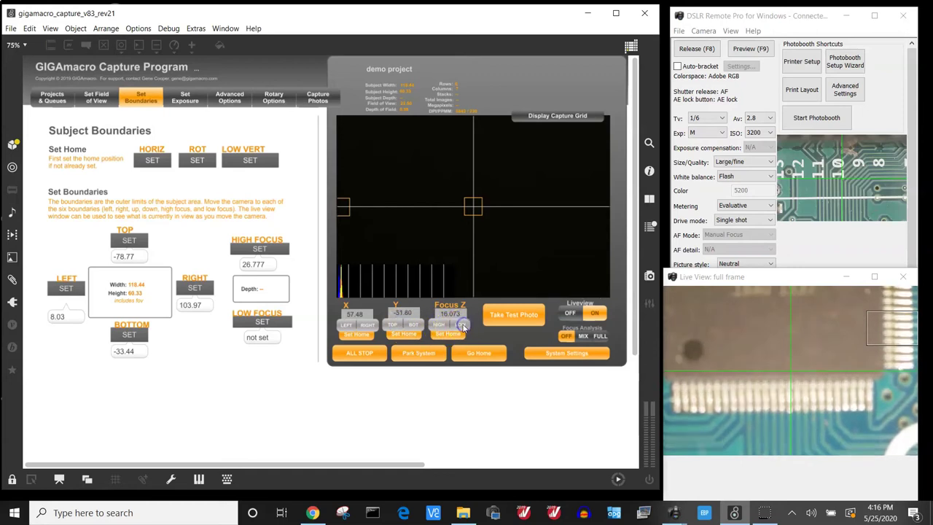
click(439, 328)
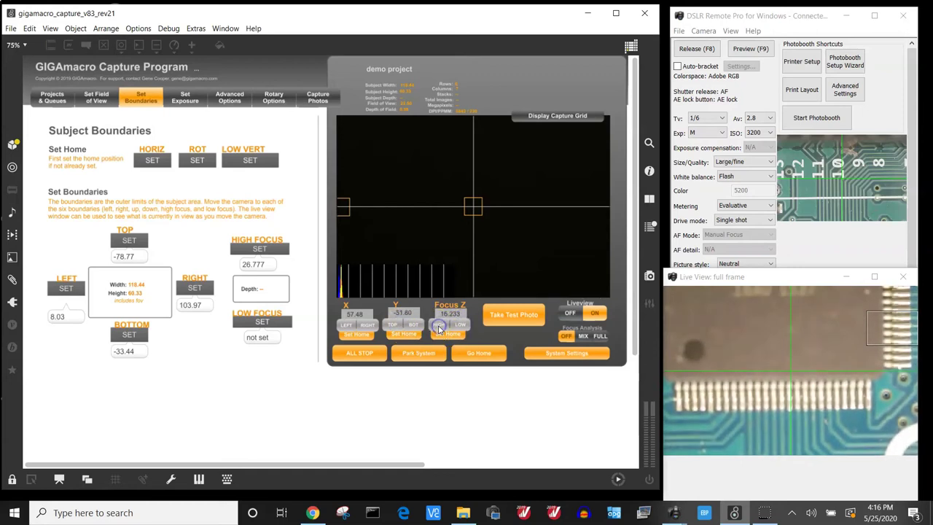
click(439, 327)
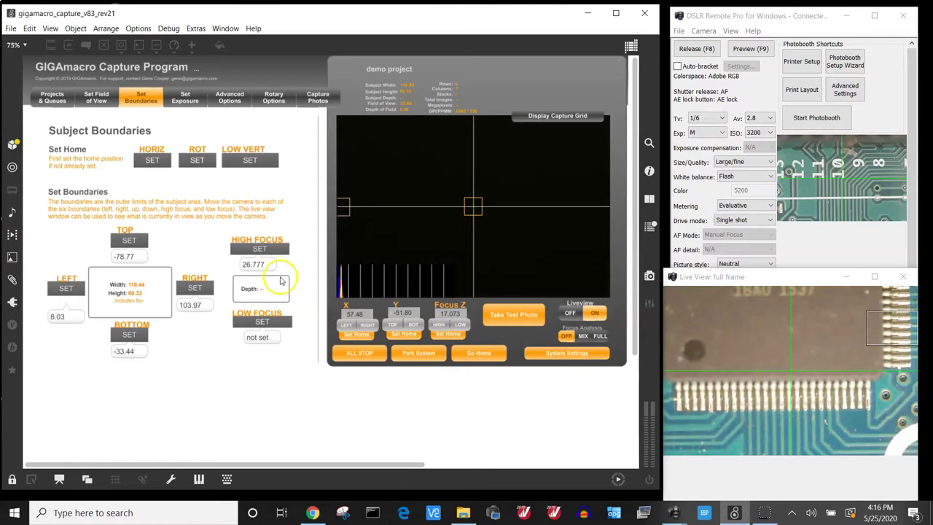
click(261, 321)
click(358, 294)
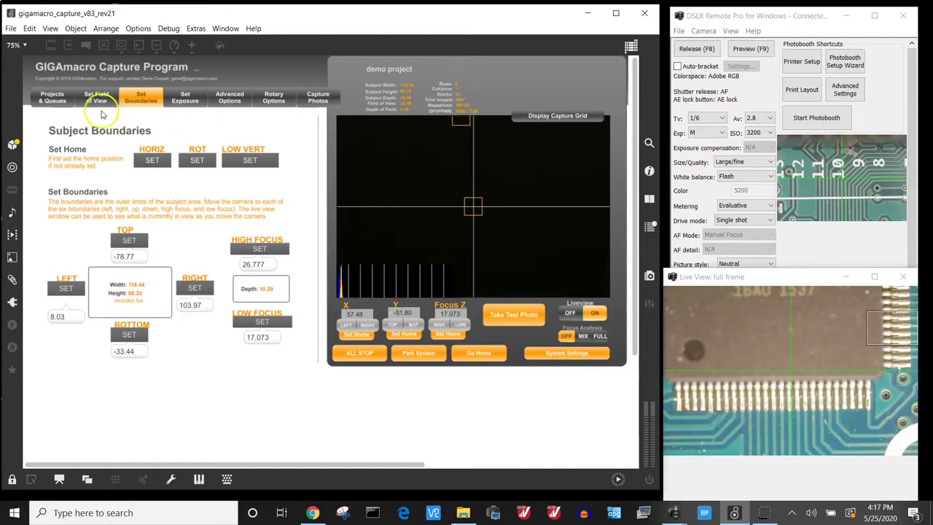
Update the demo project in the capture queue (924 photos), turn live view off, and take a test photo
click(53, 97)
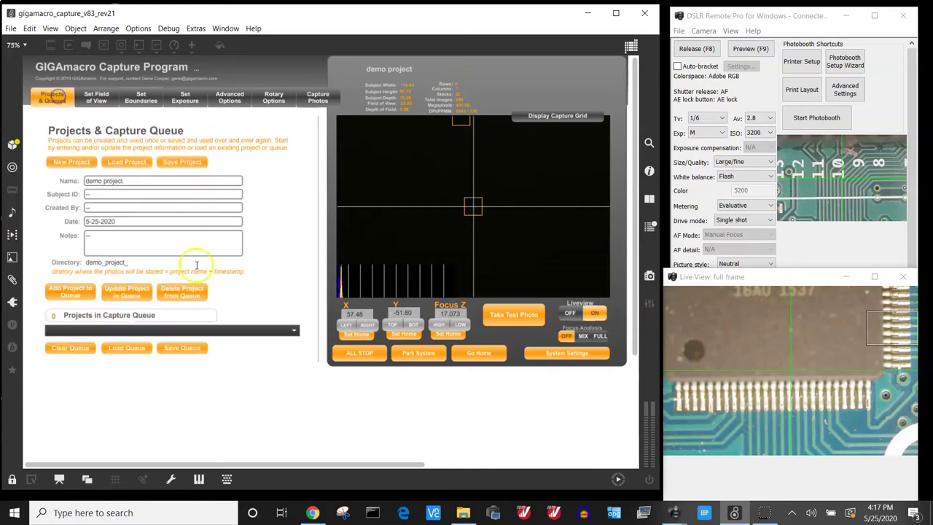
click(128, 291)
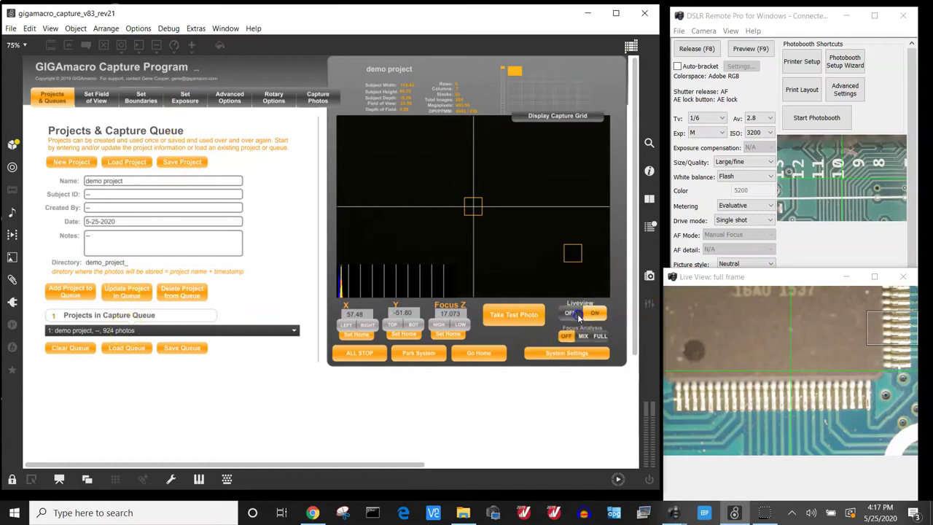
click(573, 315)
click(527, 320)
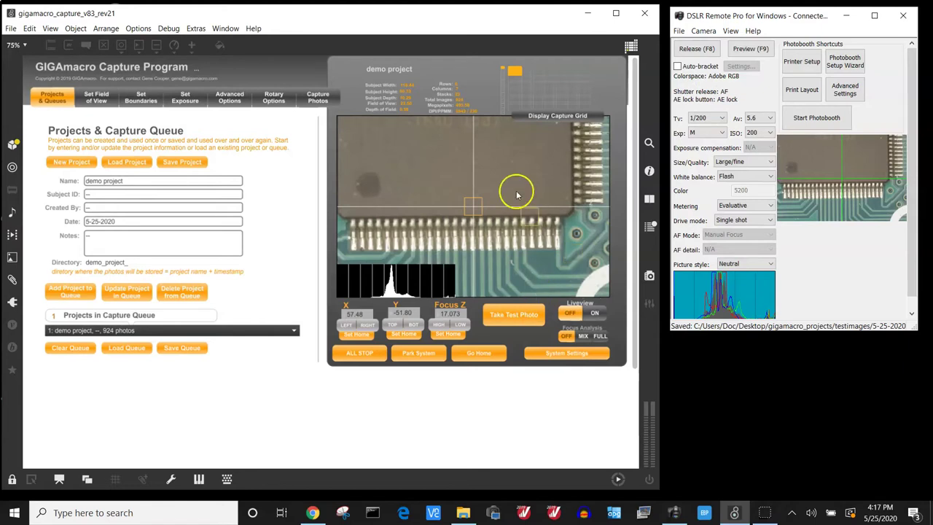
click(186, 99)
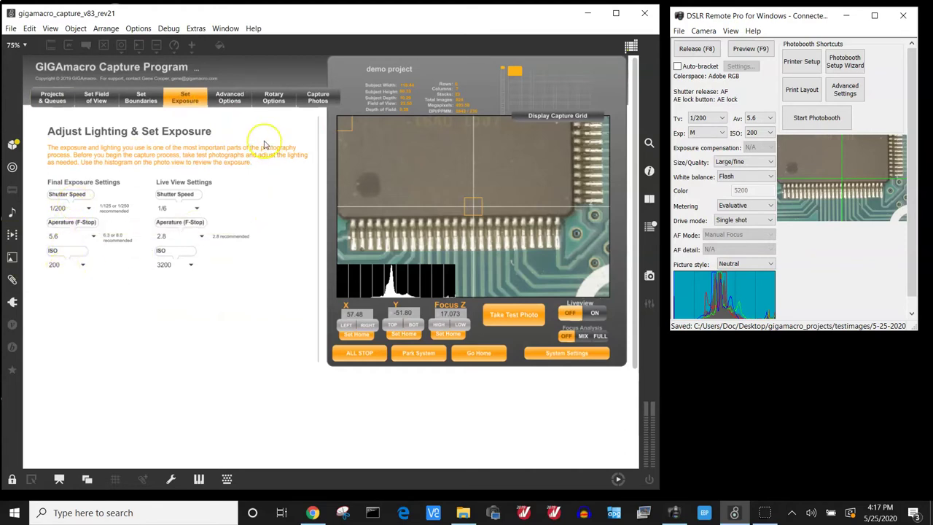
Set the vertical/rotational stitching overlap to 35% in Advanced Options
click(237, 103)
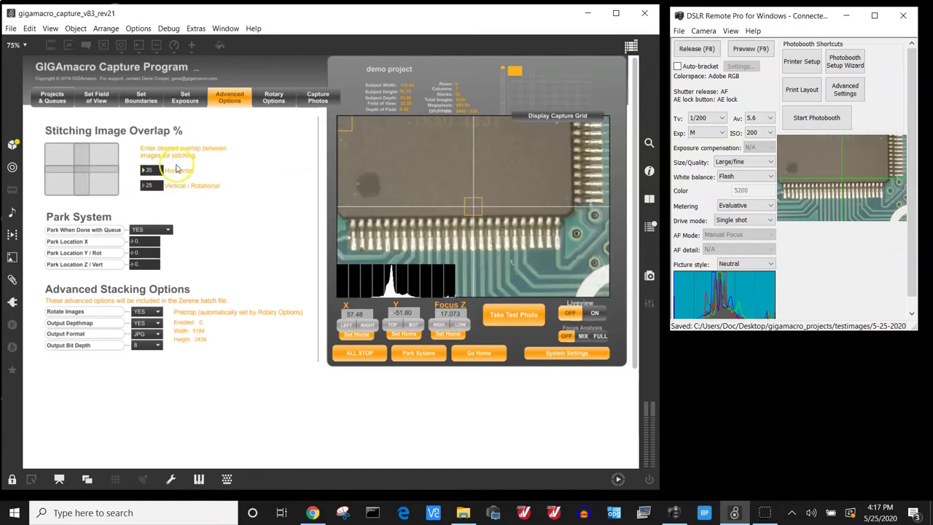
click(155, 186)
text(35)
key(Return)
Select the 1056-photo demo project from the Capture Photos project list for capture
click(316, 100)
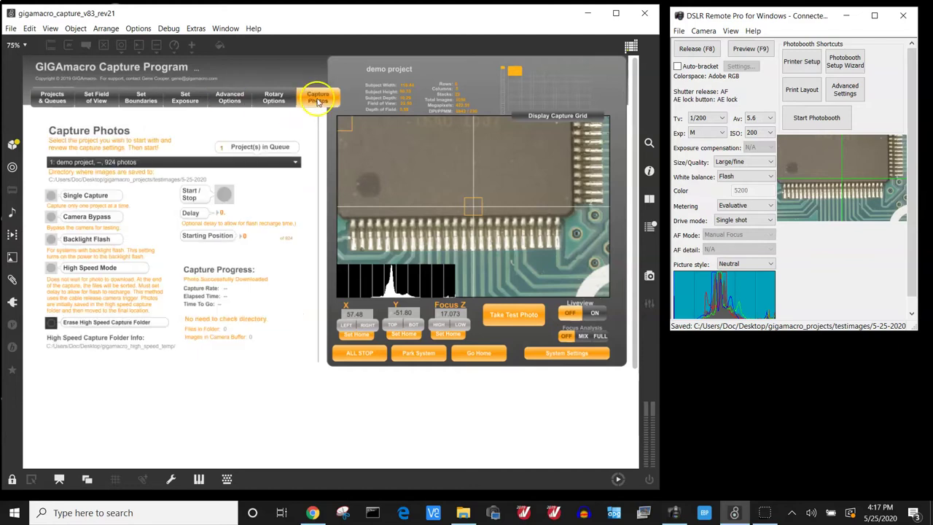
click(52, 97)
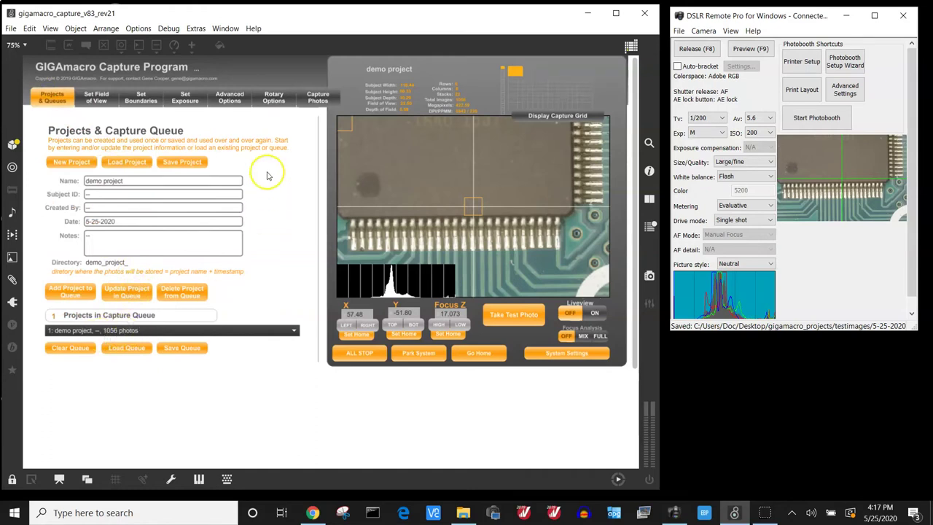
click(325, 97)
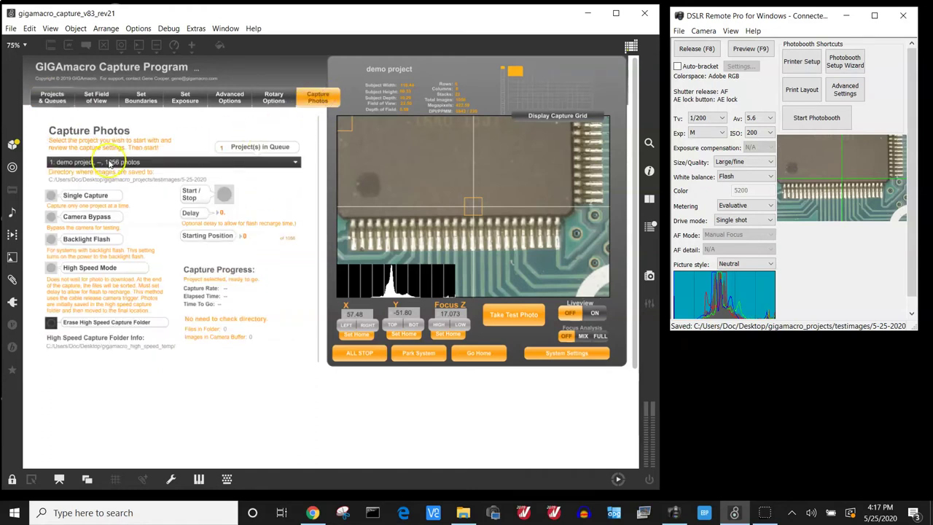
click(108, 162)
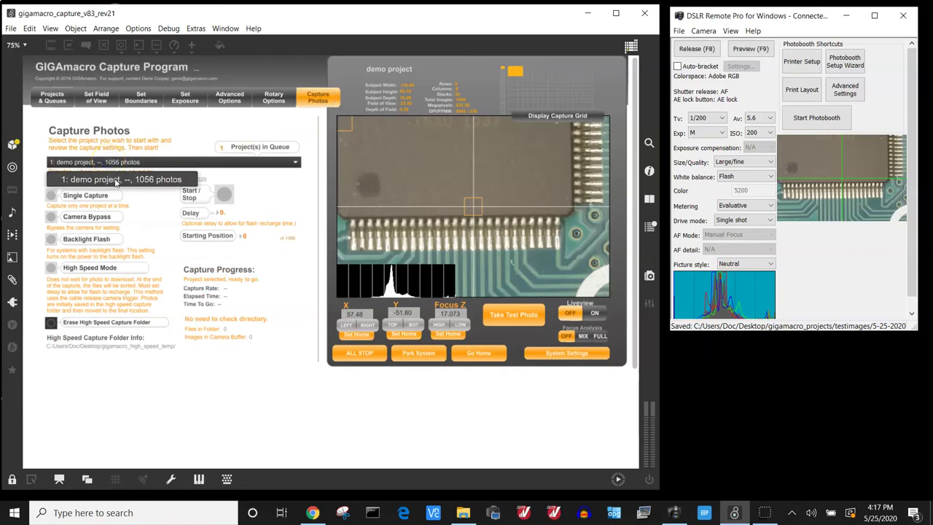
click(116, 180)
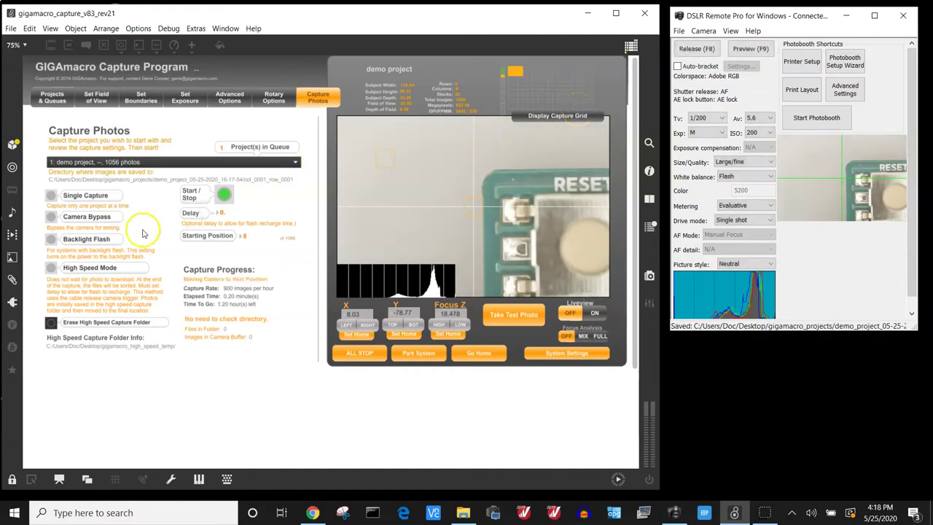
Stop the capture, turn live view back on, reselect the demo project and restart capturing
click(224, 195)
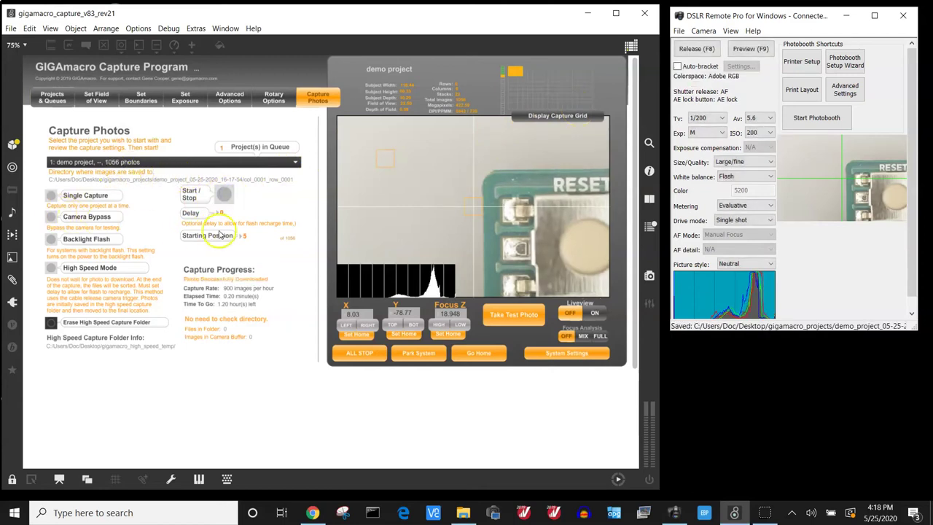
click(594, 313)
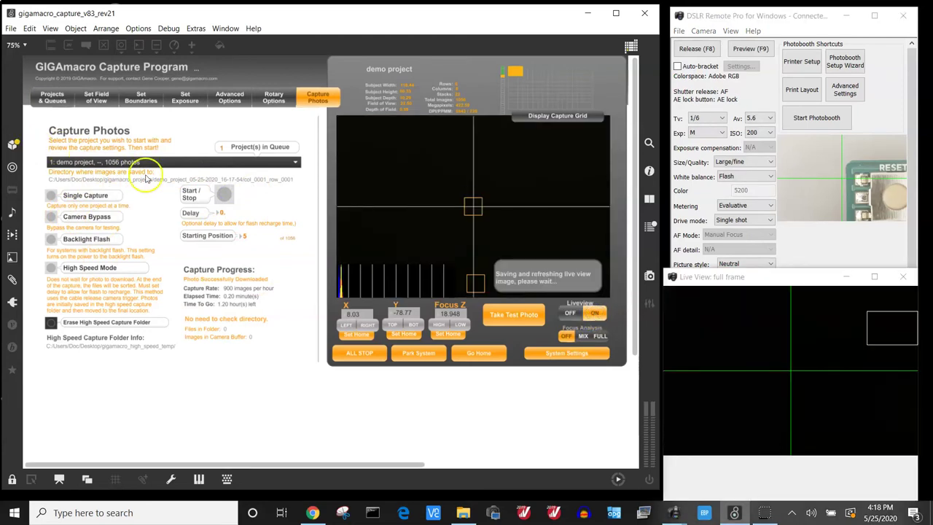
click(128, 162)
click(122, 180)
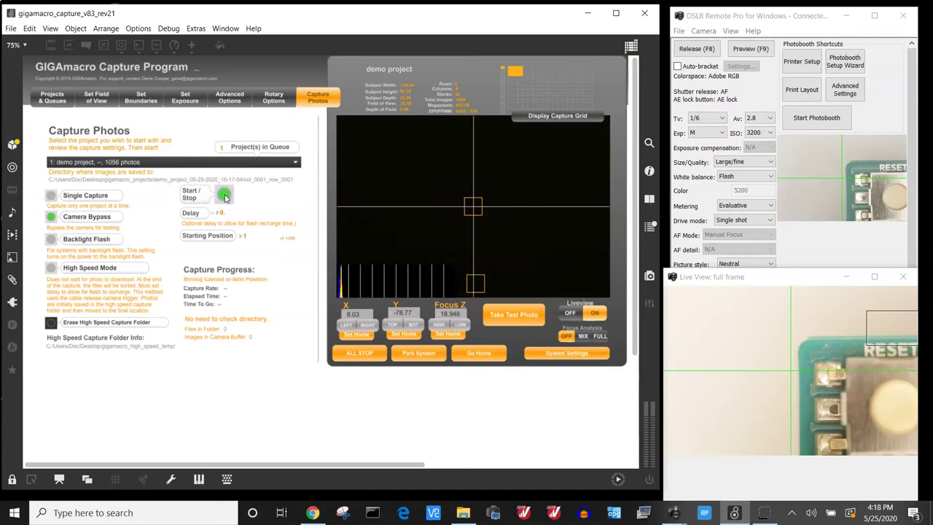
click(225, 196)
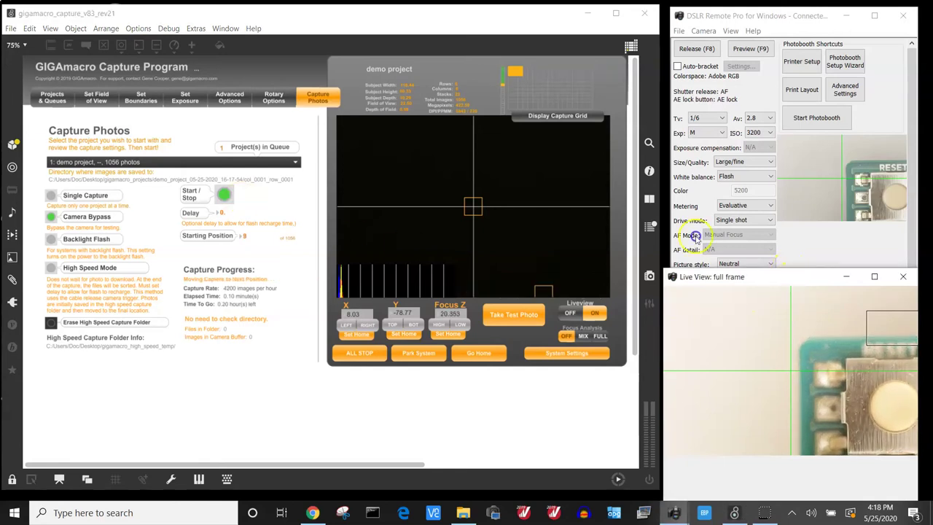
drag(793, 283, 377, 45)
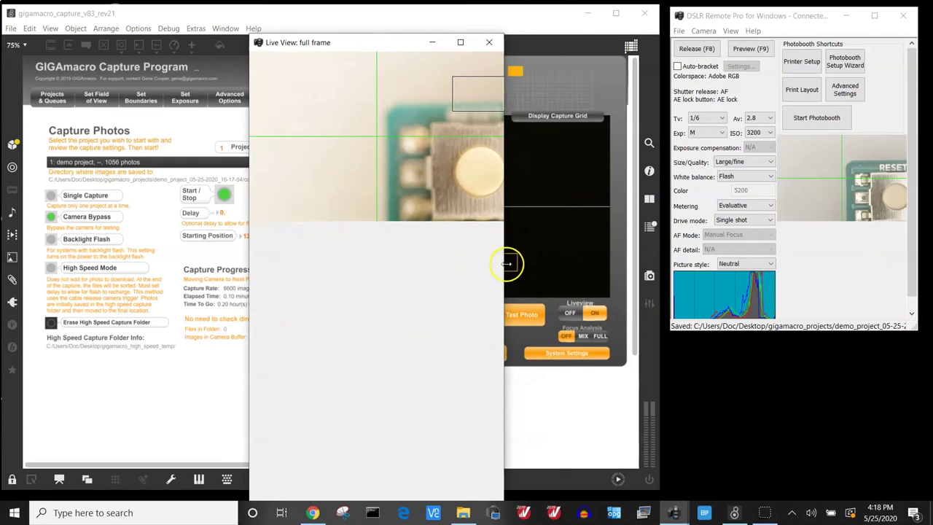
drag(519, 263, 872, 255)
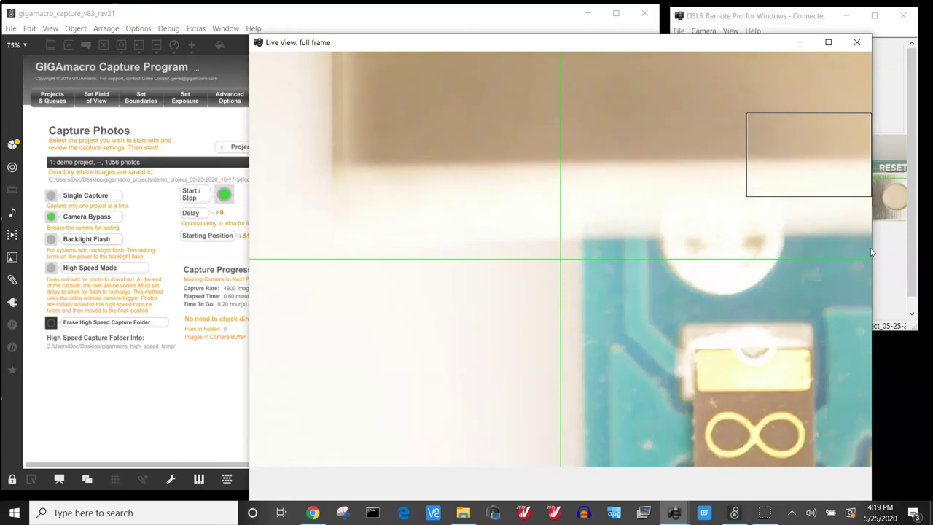
drag(872, 252, 523, 263)
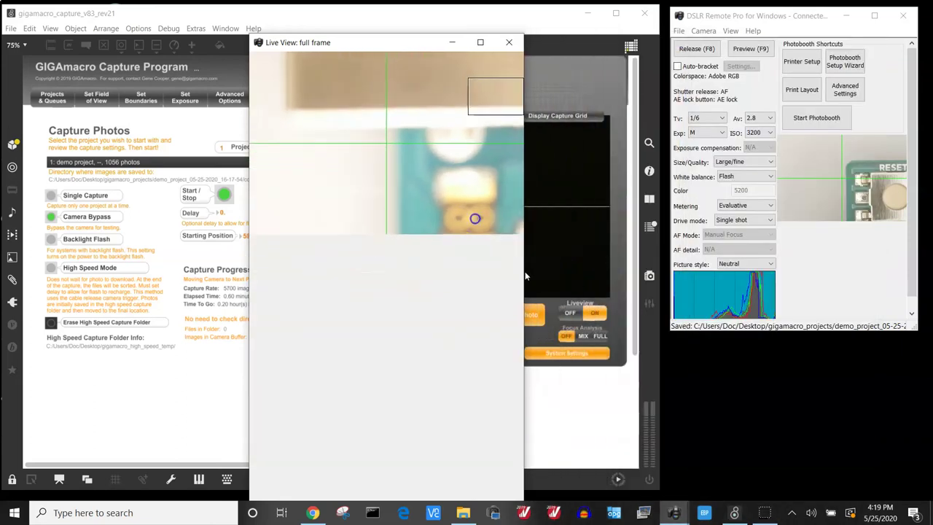
click(335, 46)
drag(335, 45, 734, 285)
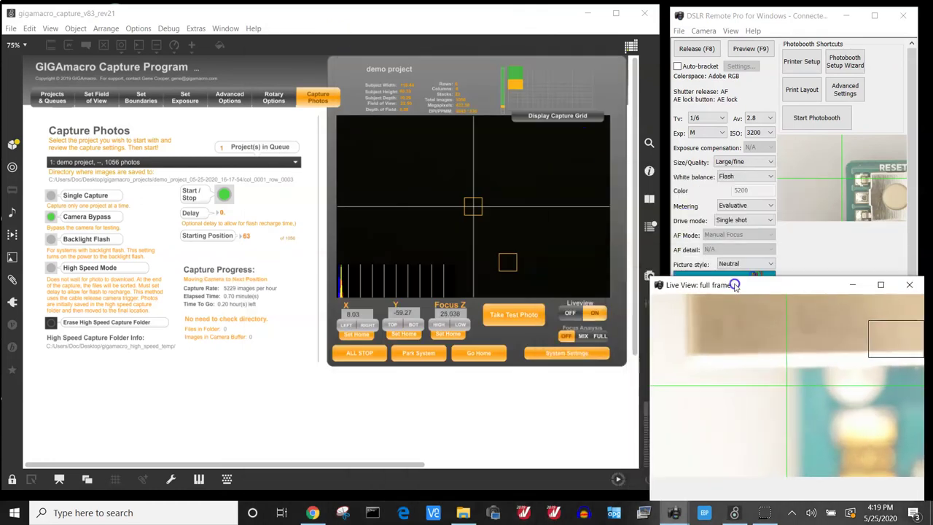
Display the capture grid, stop the capture, and reselect the demo project to reset to position 1
click(268, 182)
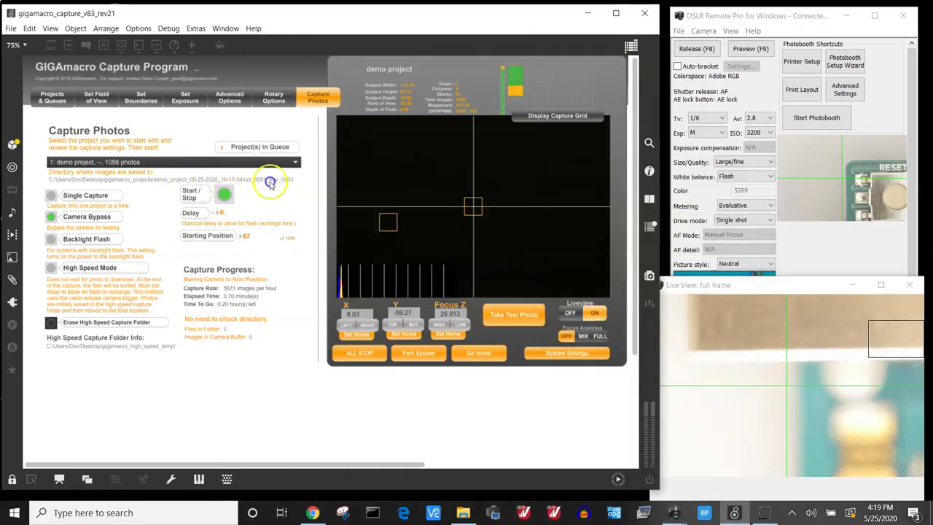
click(555, 120)
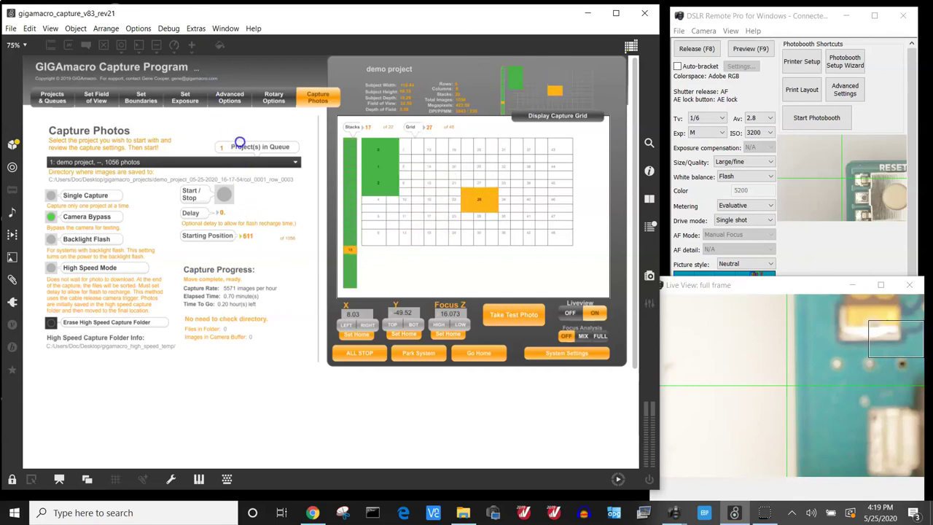
click(224, 194)
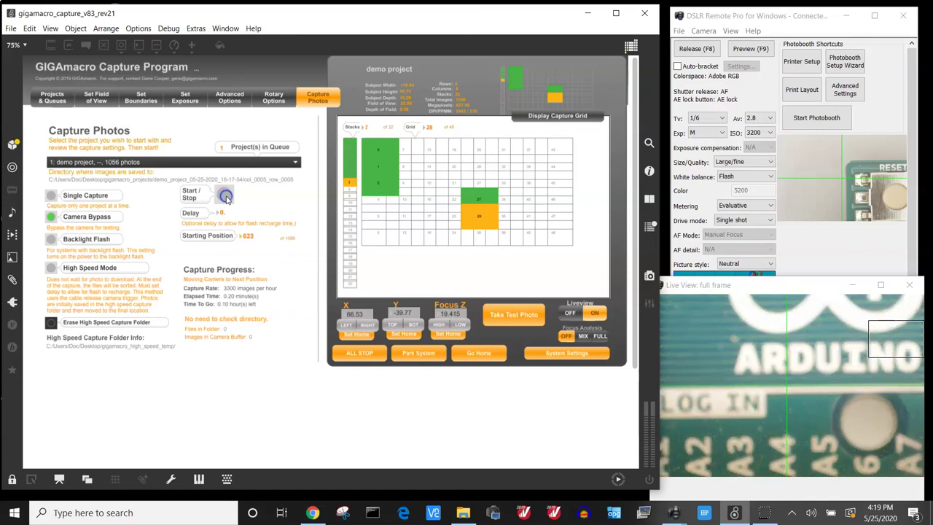
click(230, 162)
click(121, 177)
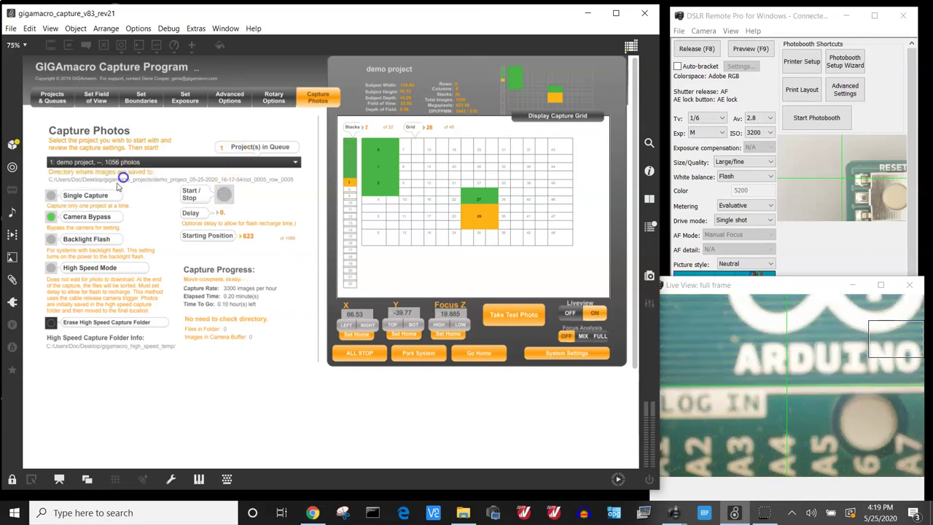